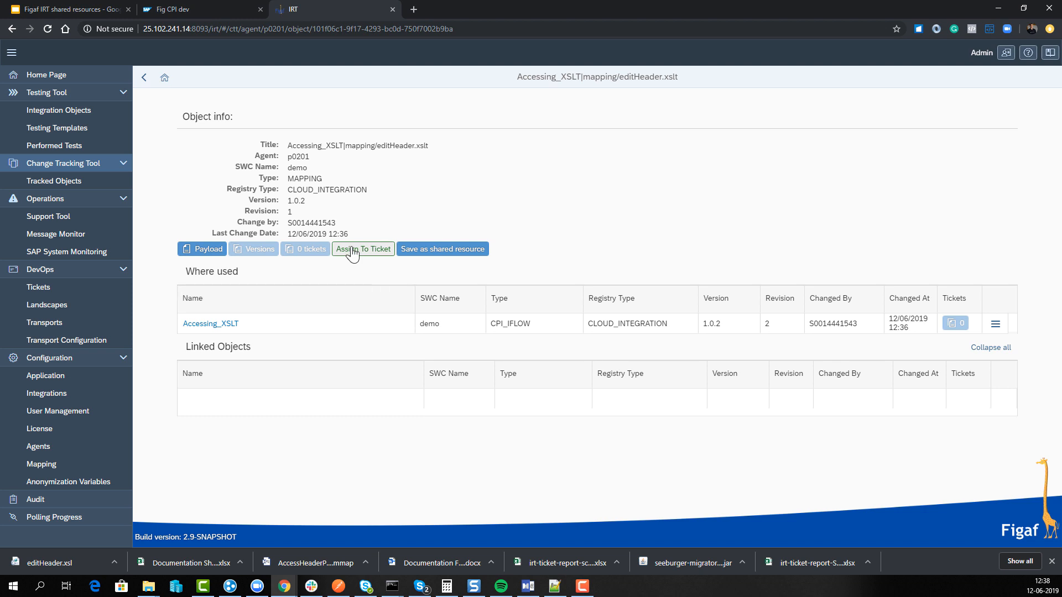
- Save the editHeader.xslt mapping of Accessing_XSLT as a shared resource named accessingxsl
left_click(352, 252)
left_click(421, 250)
left_click(470, 313)
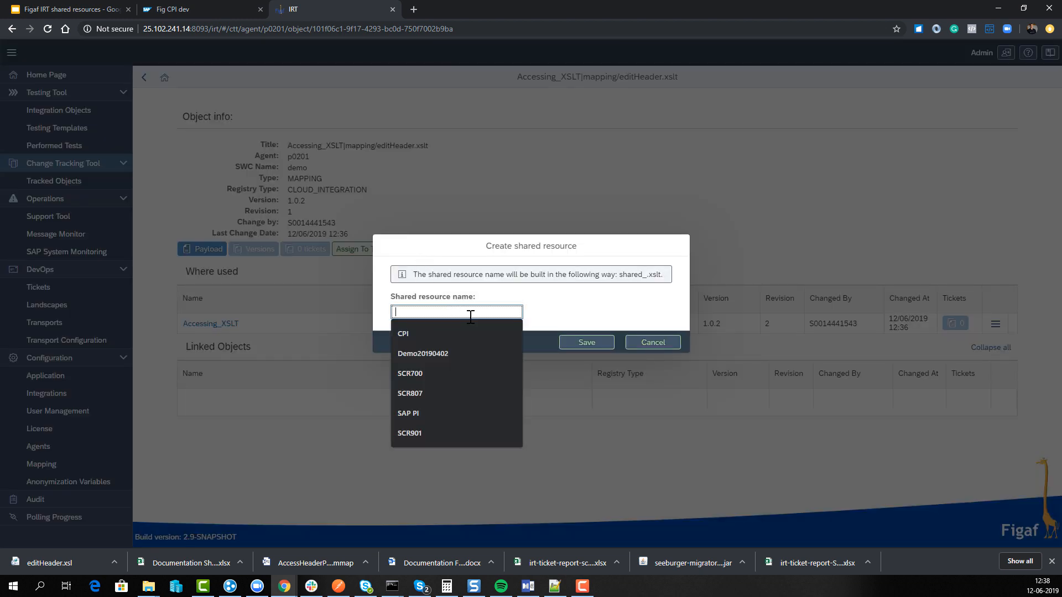
type("ac")
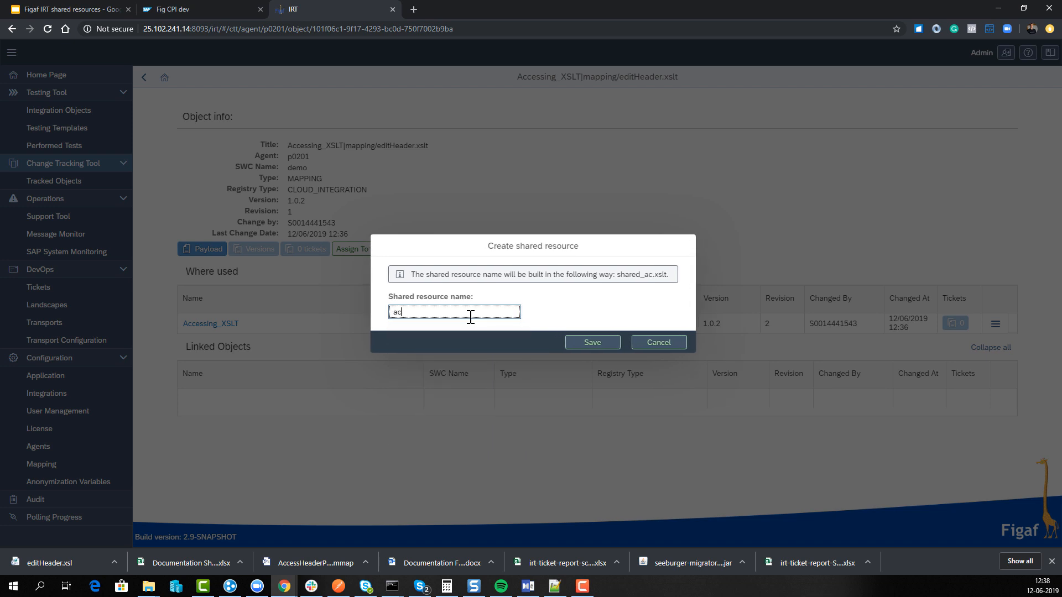
type("cessingxsl")
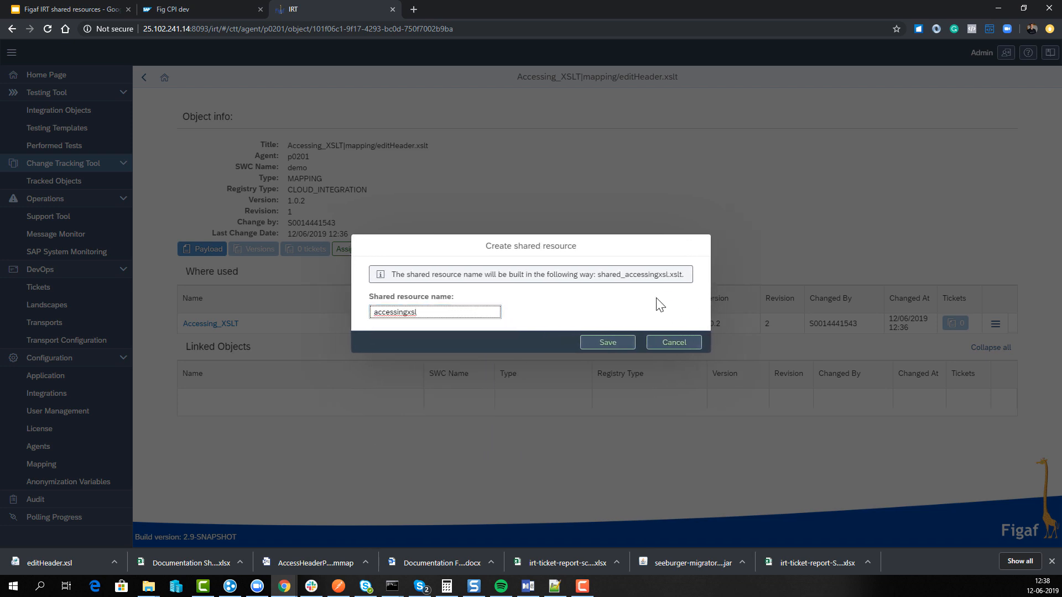
key("Return")
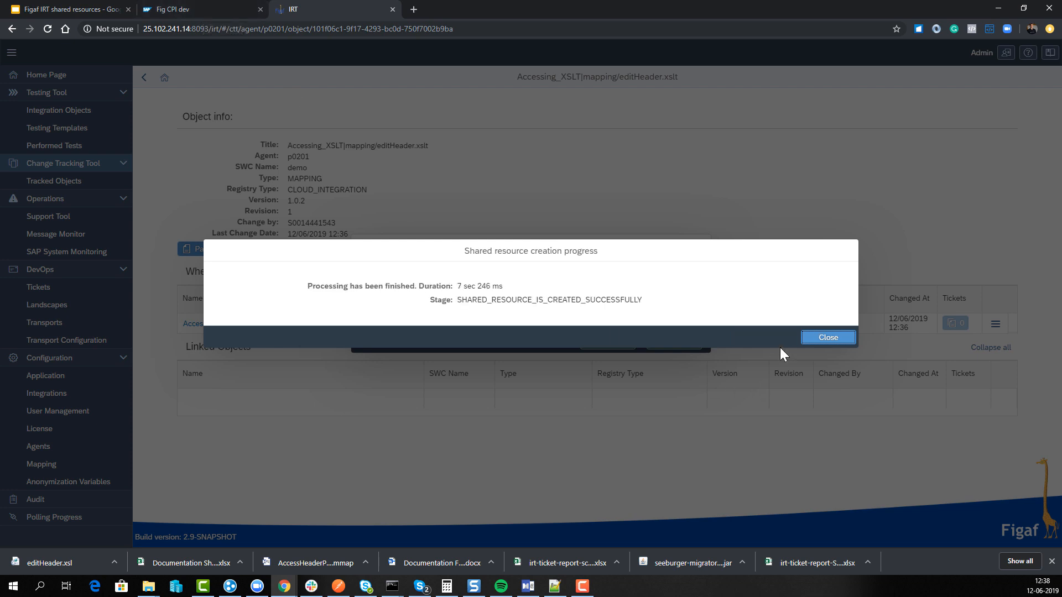
left_click(814, 342)
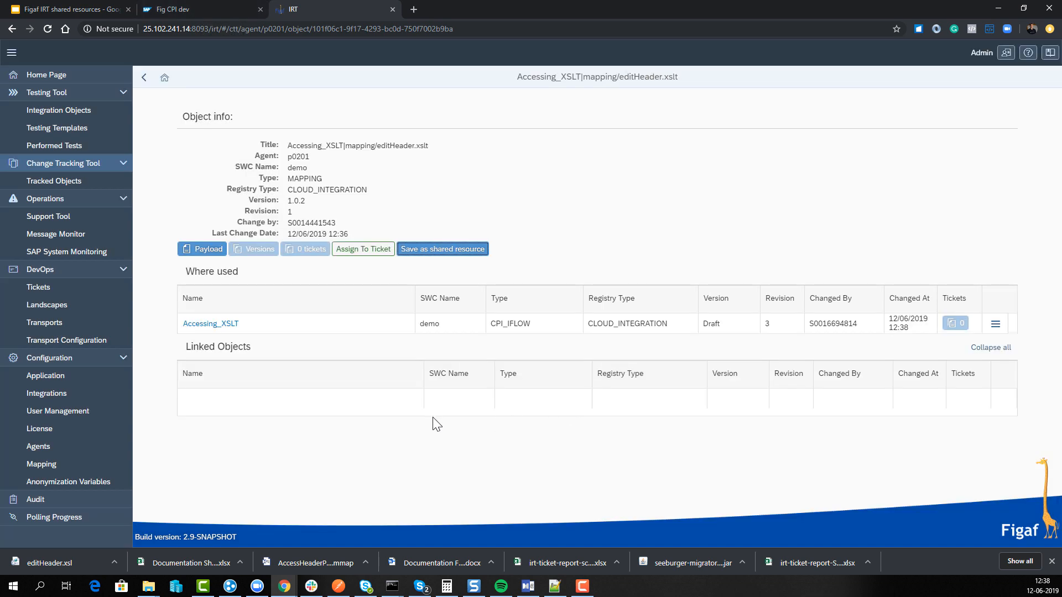
- Review the linked objects of Accessing_XSLT with full names readable, and examine the flow's resources in SAP Cloud Platform Integration
left_click(205, 325)
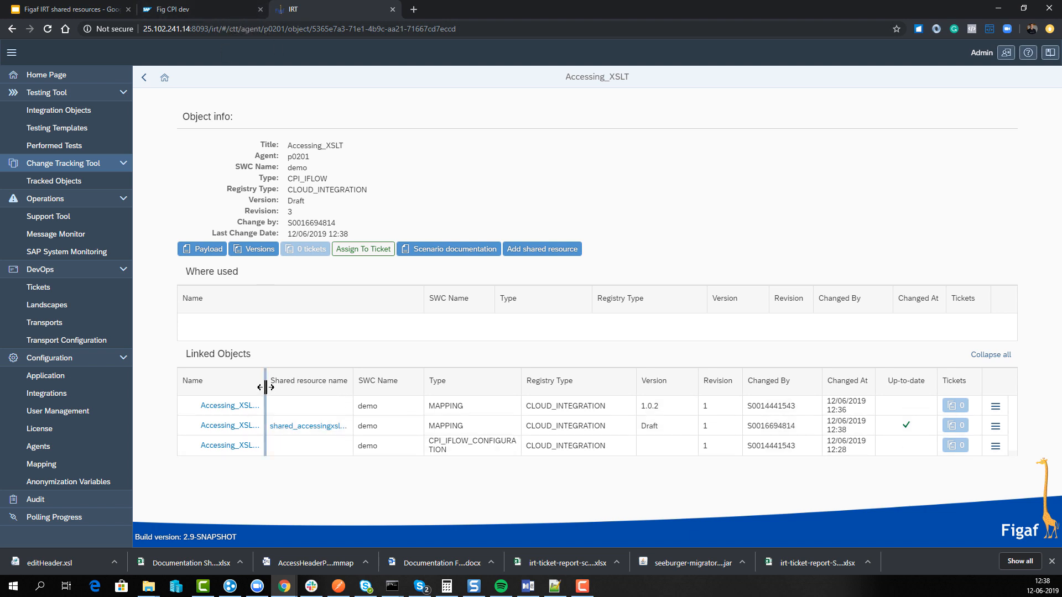
left_click_drag(265, 383, 381, 381)
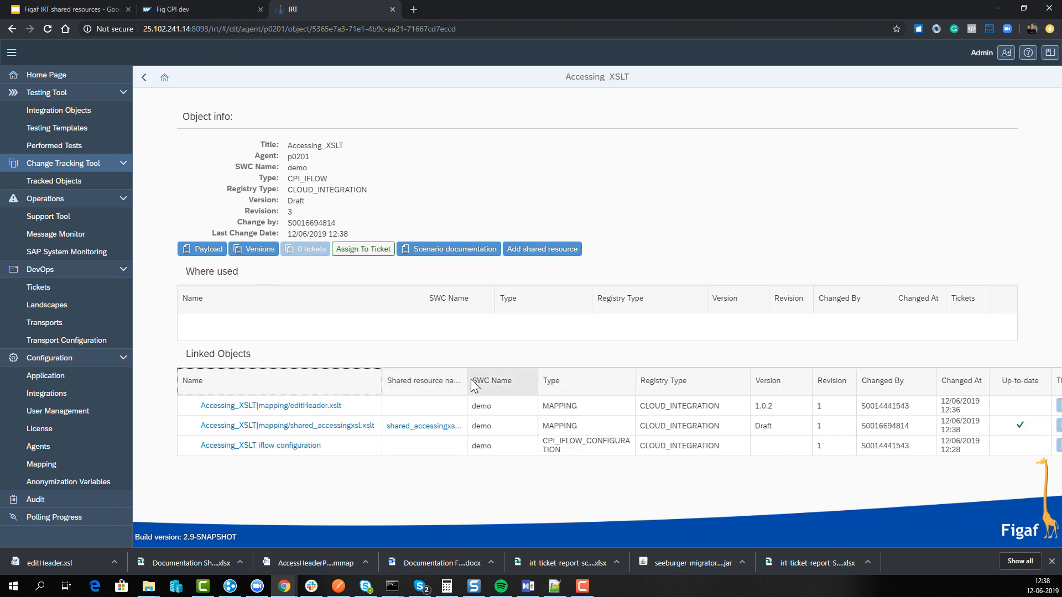
left_click(204, 13)
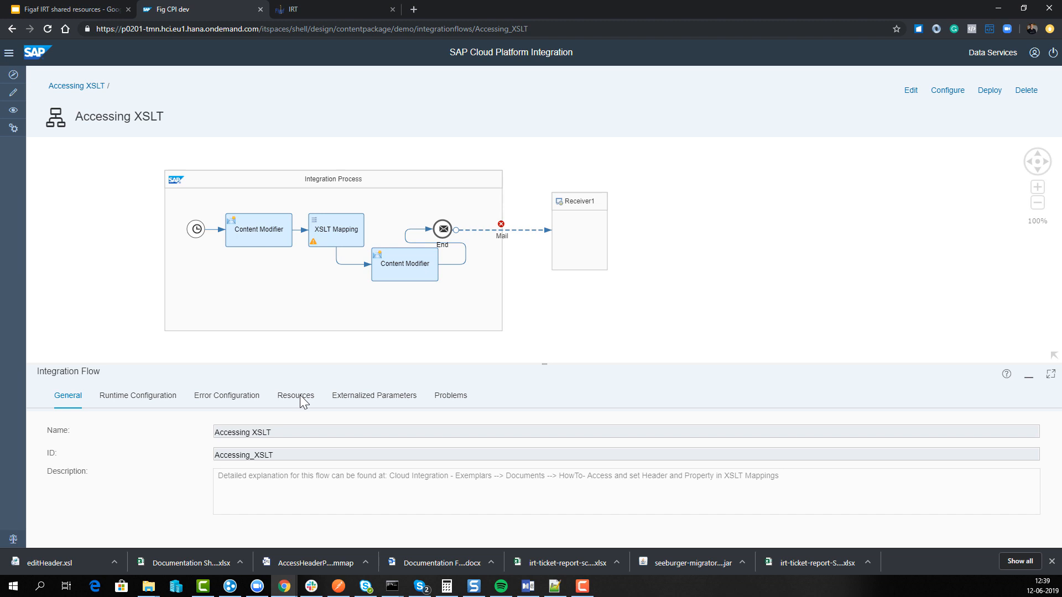
left_click(299, 395)
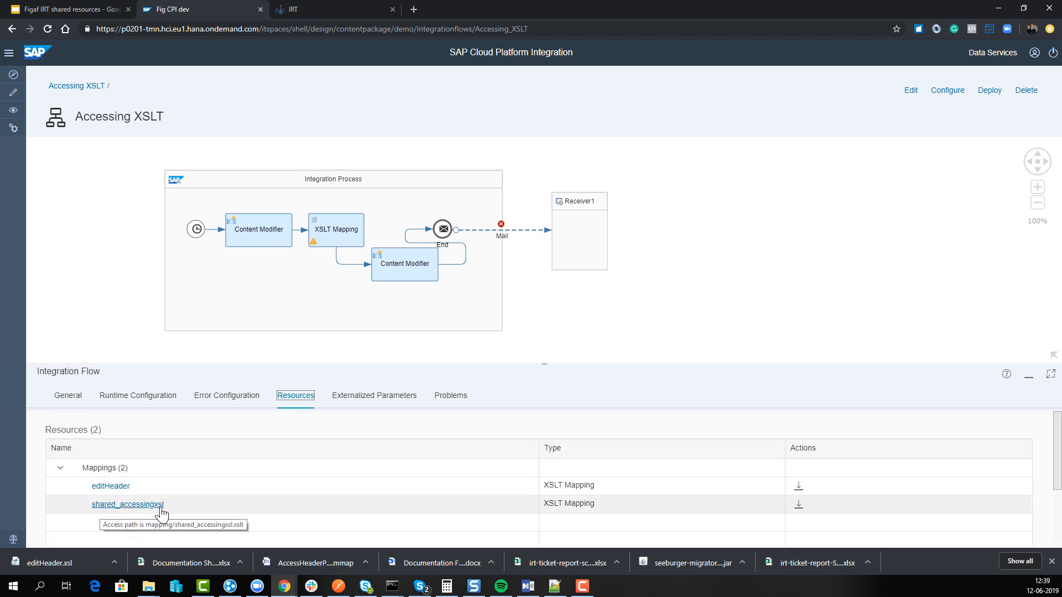
- Set the XSLT Mapping's resource to /mapping/shared_accessingxsl.xslt in Accessing XSLT and save the flow as version 1.0.3
left_click(344, 243)
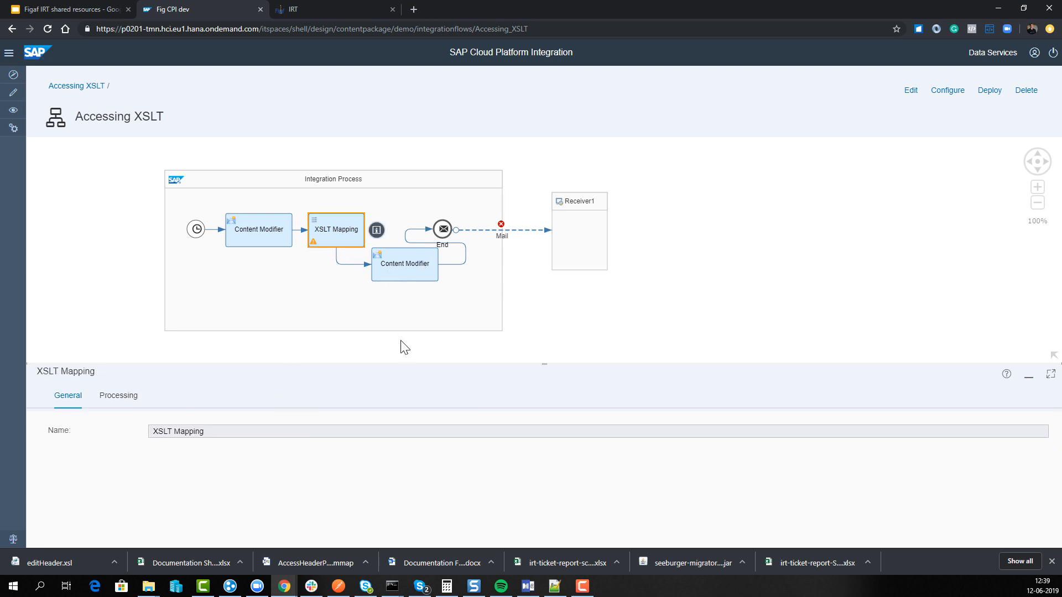
left_click(102, 400)
left_click(911, 91)
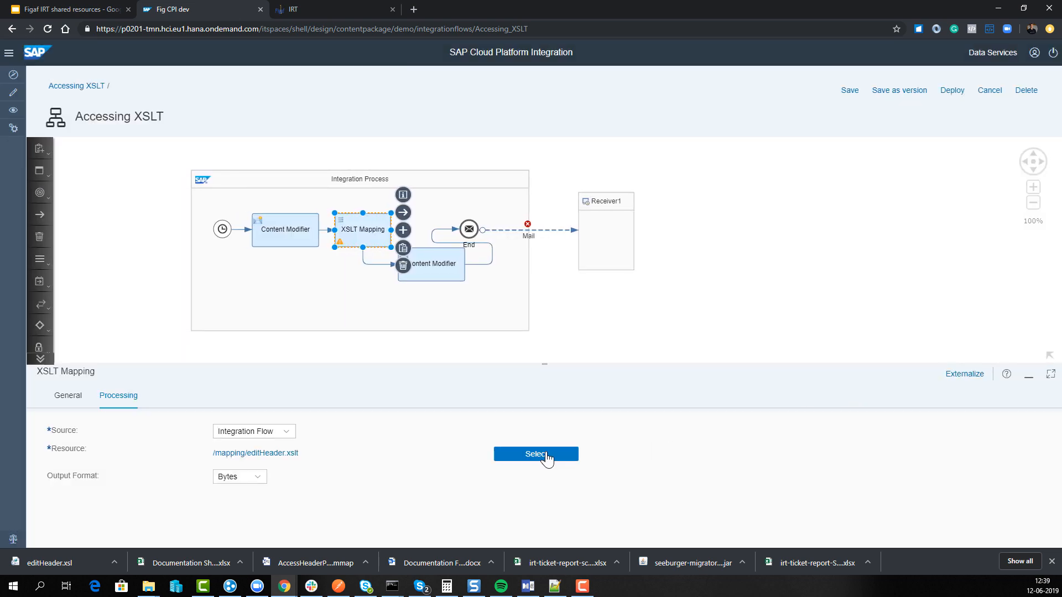
left_click(545, 453)
left_click(357, 136)
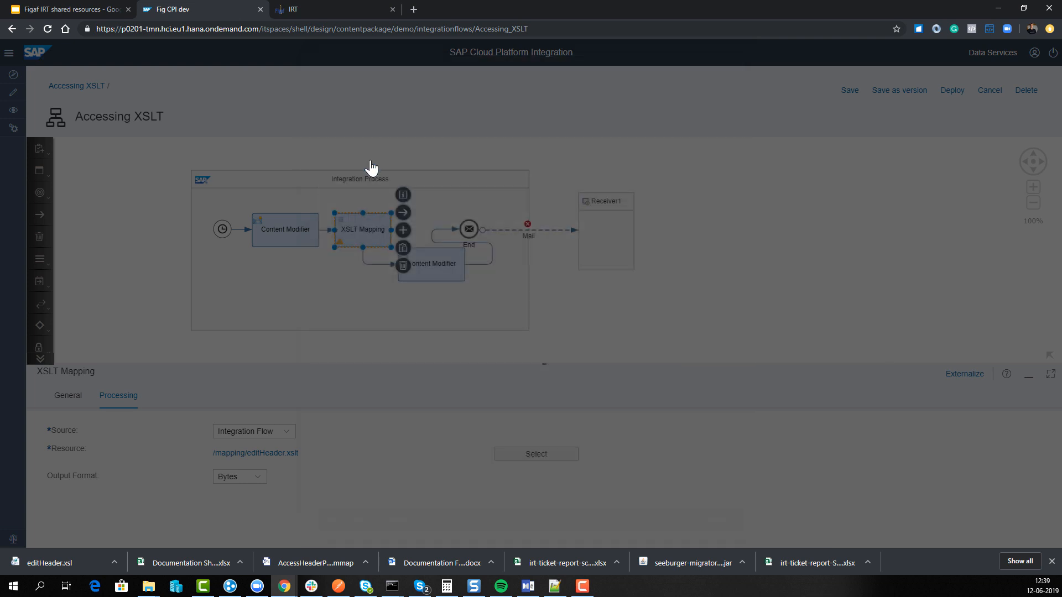
left_click(896, 93)
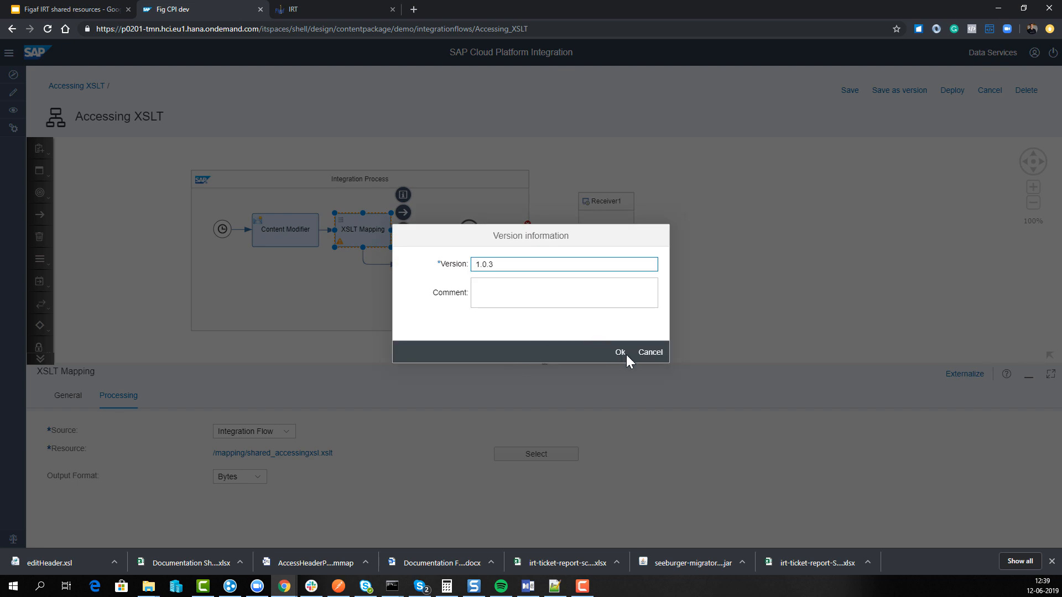
left_click(624, 355)
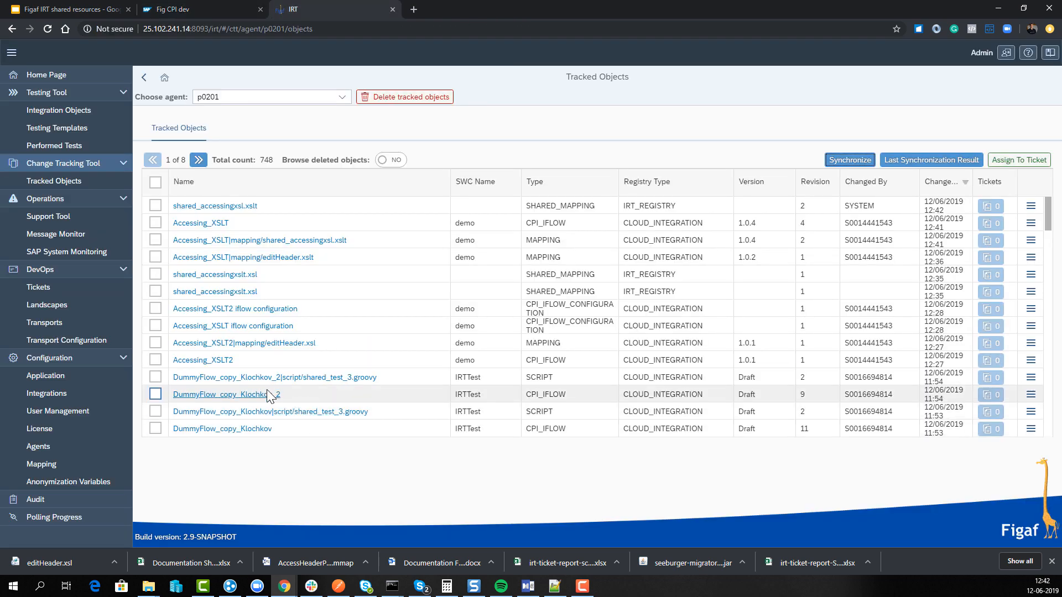
- Start adding shared_accessingxsl.xslt from the tracked objects to an integration flow, choosing Accessing_XSLT2 as the target
left_click(202, 211)
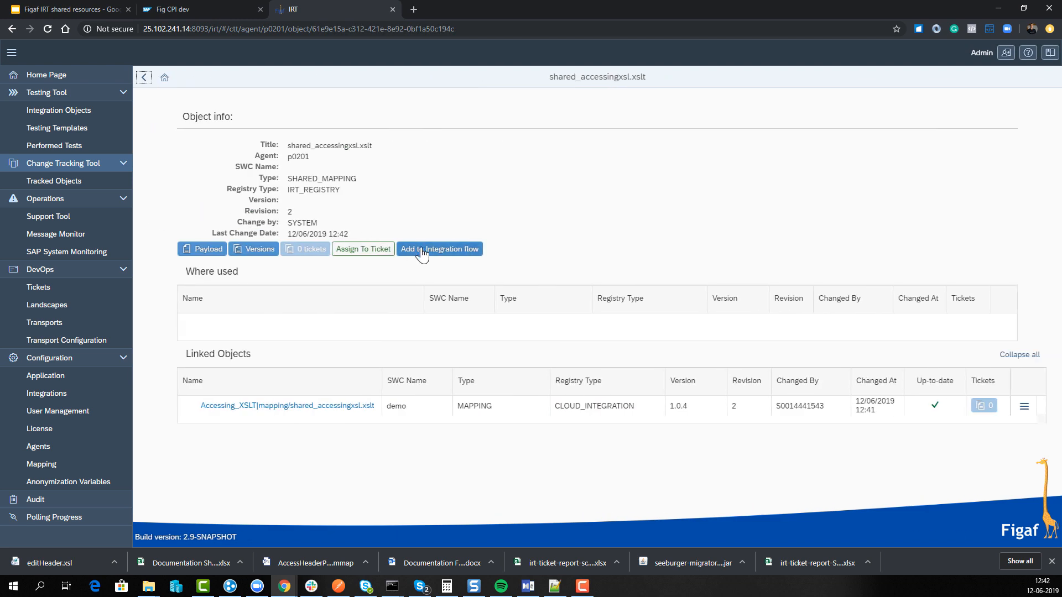
left_click(428, 248)
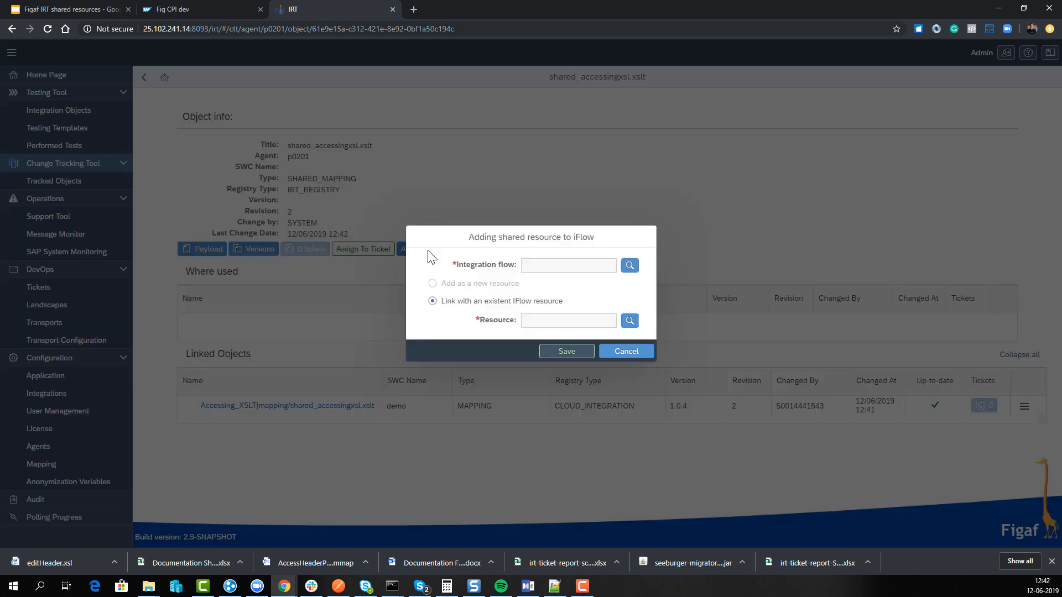
left_click(629, 265)
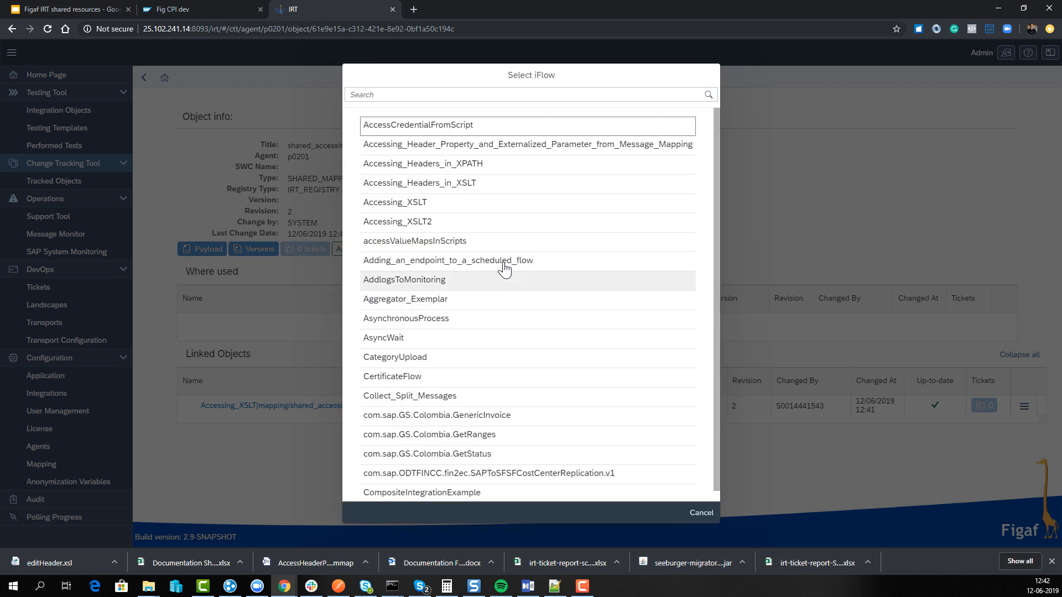
left_click(498, 221)
left_click(475, 284)
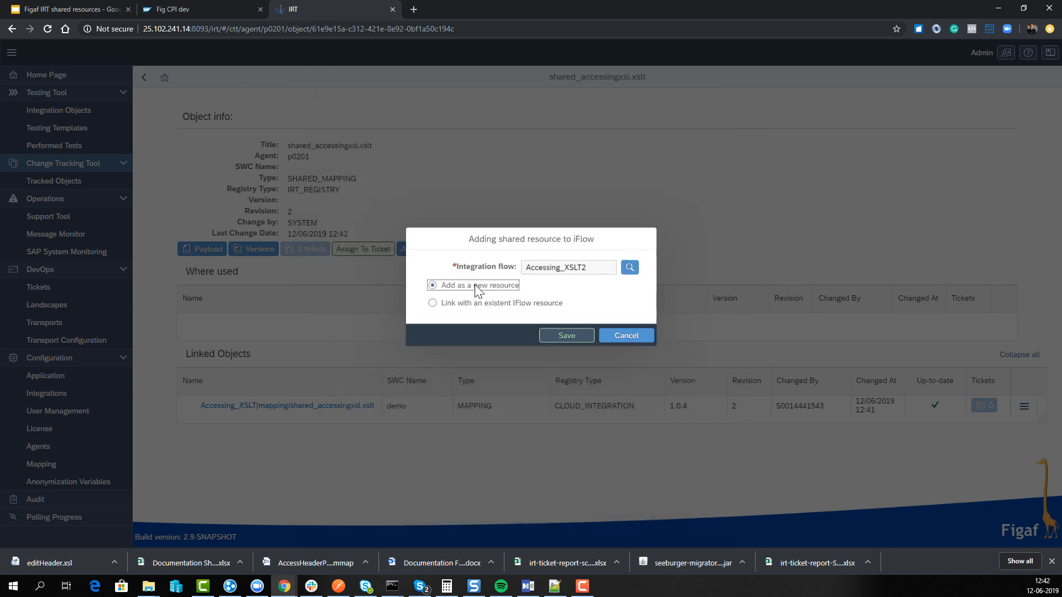
left_click(492, 311)
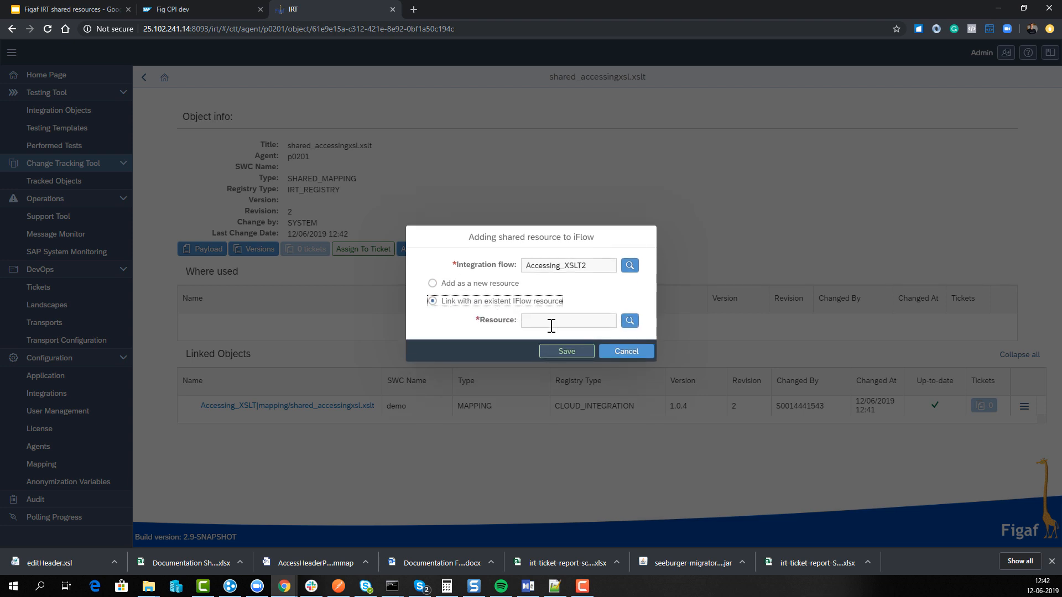
left_click(629, 321)
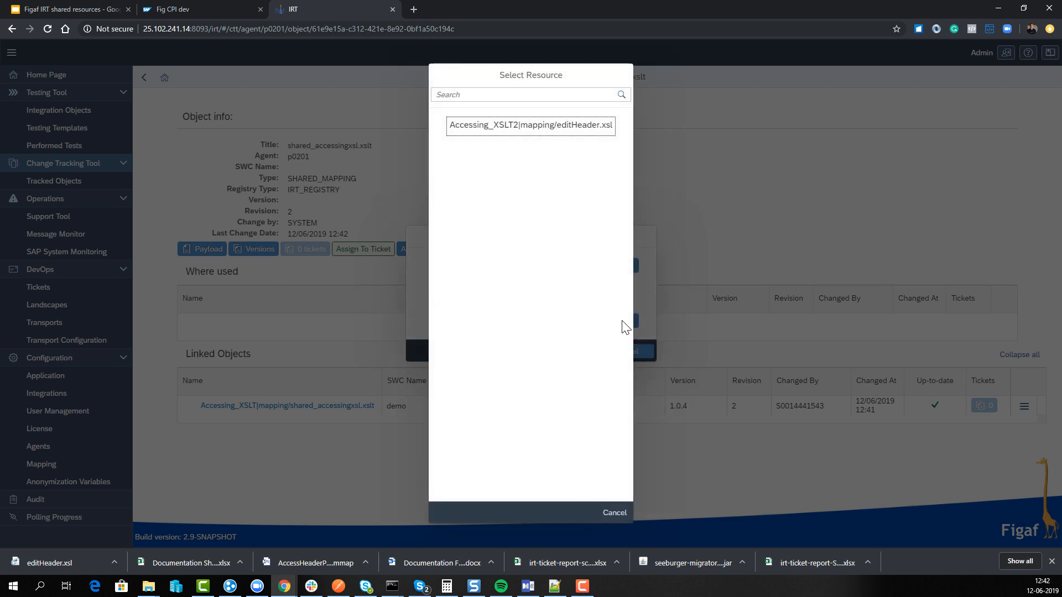
left_click(606, 508)
- Add the shared resource to Accessing_XSLT2 as a new resource and close the progress report
left_click(465, 287)
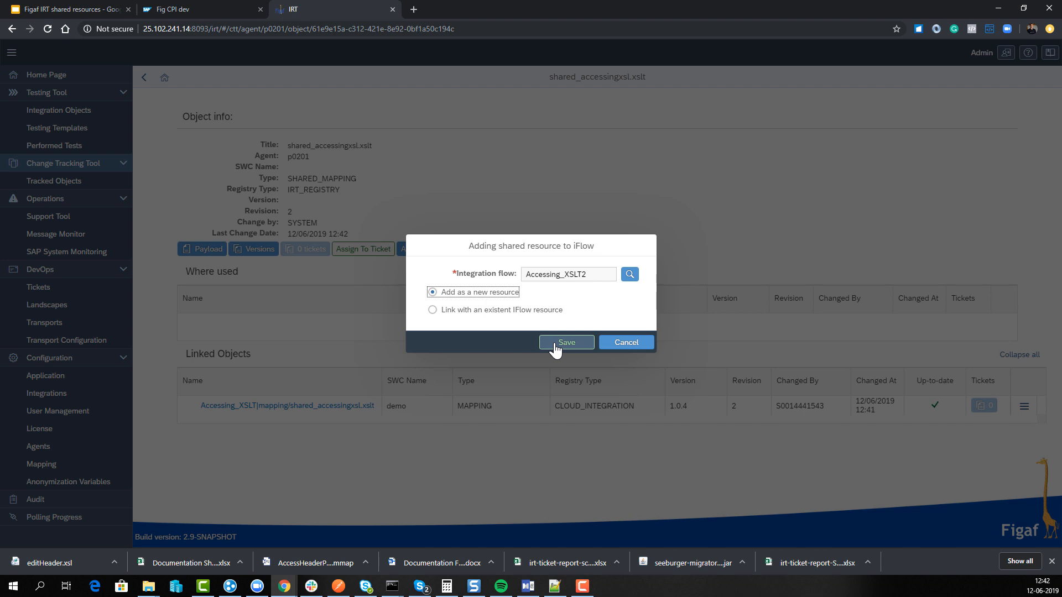
left_click(555, 346)
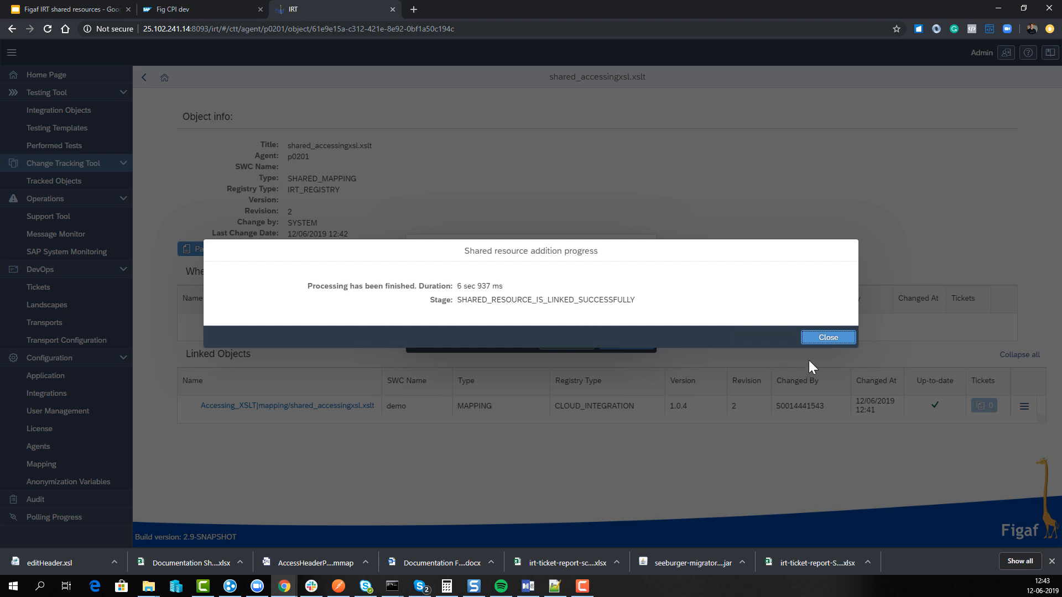
left_click(824, 338)
- Switch to SAP Cloud Platform Integration, open the Accessing XSLT2 flow of the demo package for editing and show its resources
left_click(169, 11)
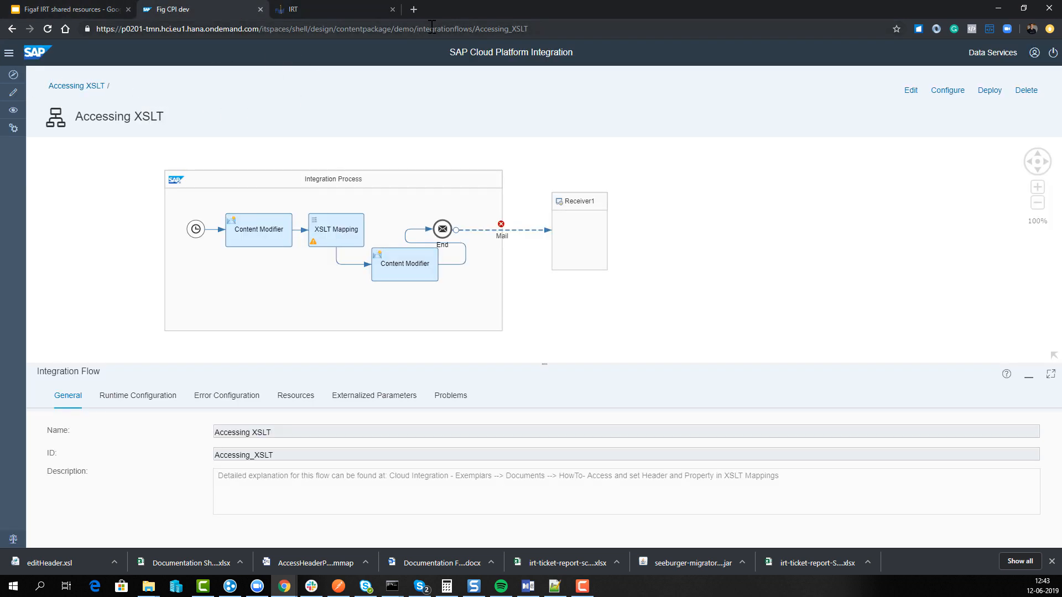
left_click_drag(416, 28, 768, 28)
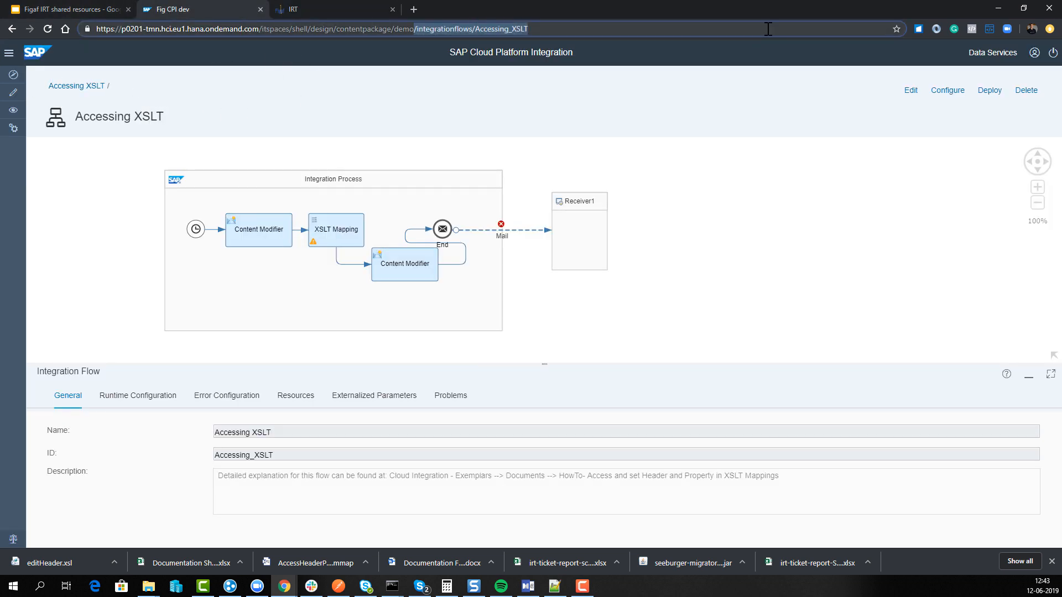
key("BackSpace")
key("Return")
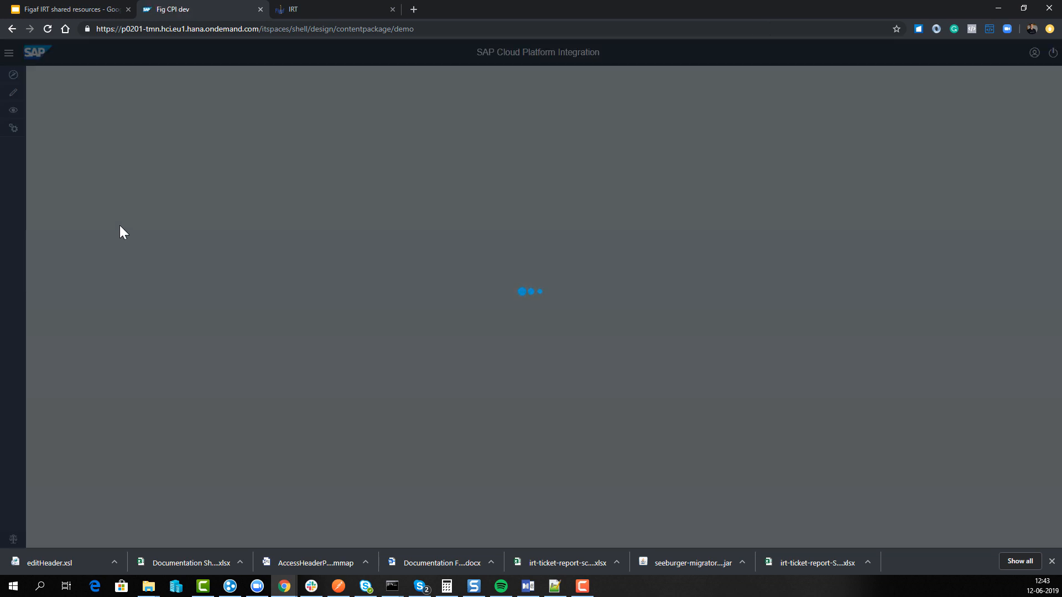
key("alt+Left")
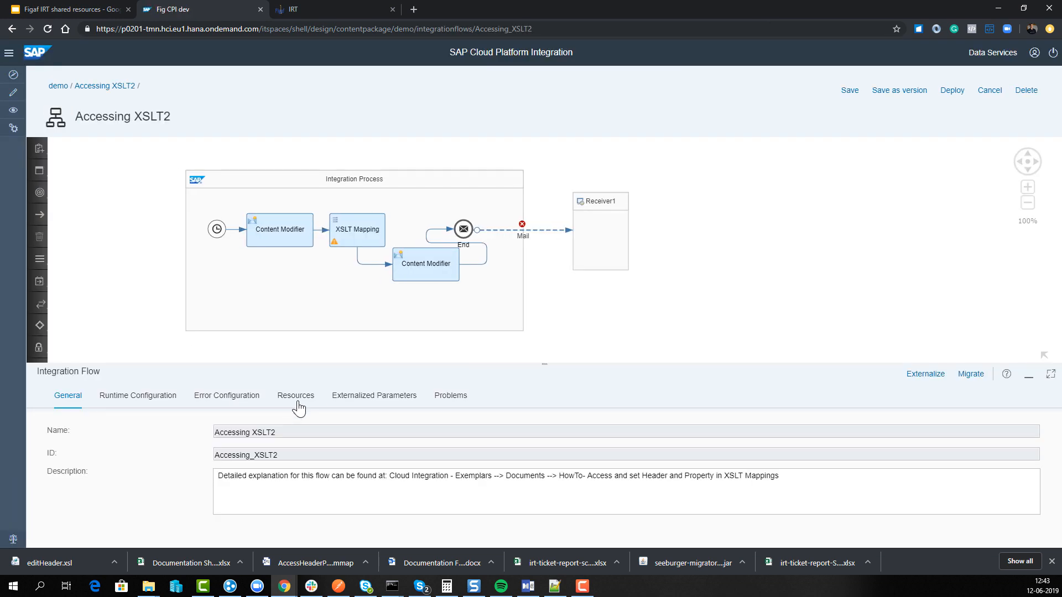
left_click(337, 396)
left_click(294, 396)
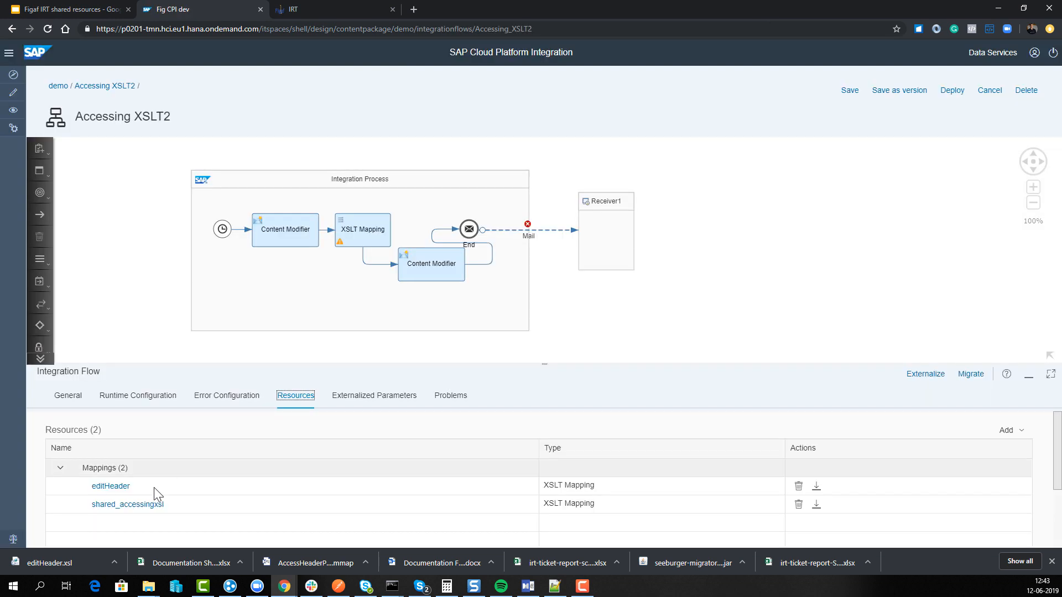
- Set the resource of the XSLT Mapping in Accessing XSLT2 to /mapping/shared_accessingxsl.xslt
left_click(360, 224)
left_click(118, 396)
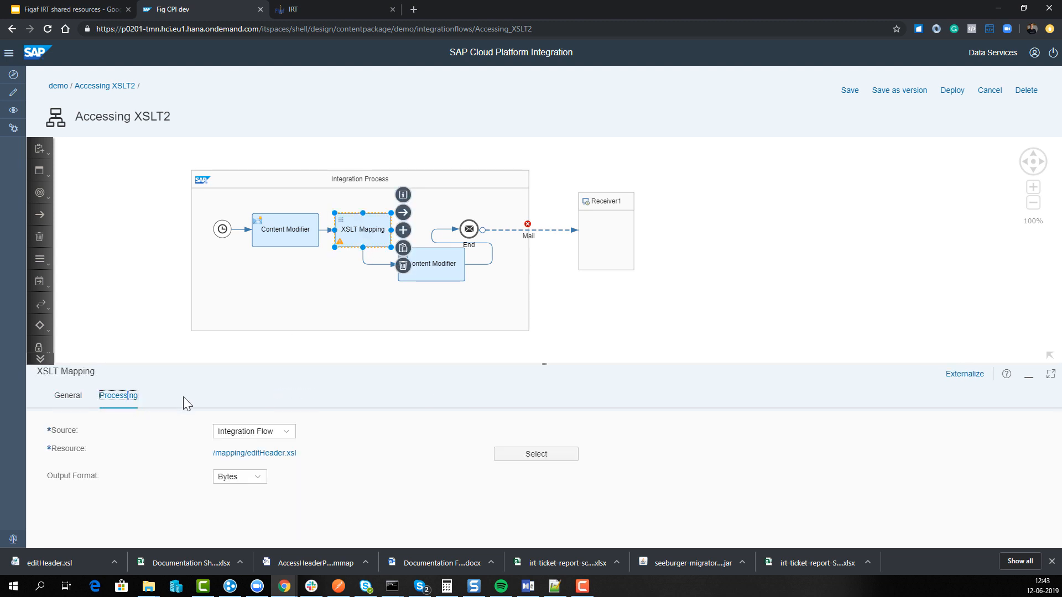
left_click(532, 458)
left_click(357, 137)
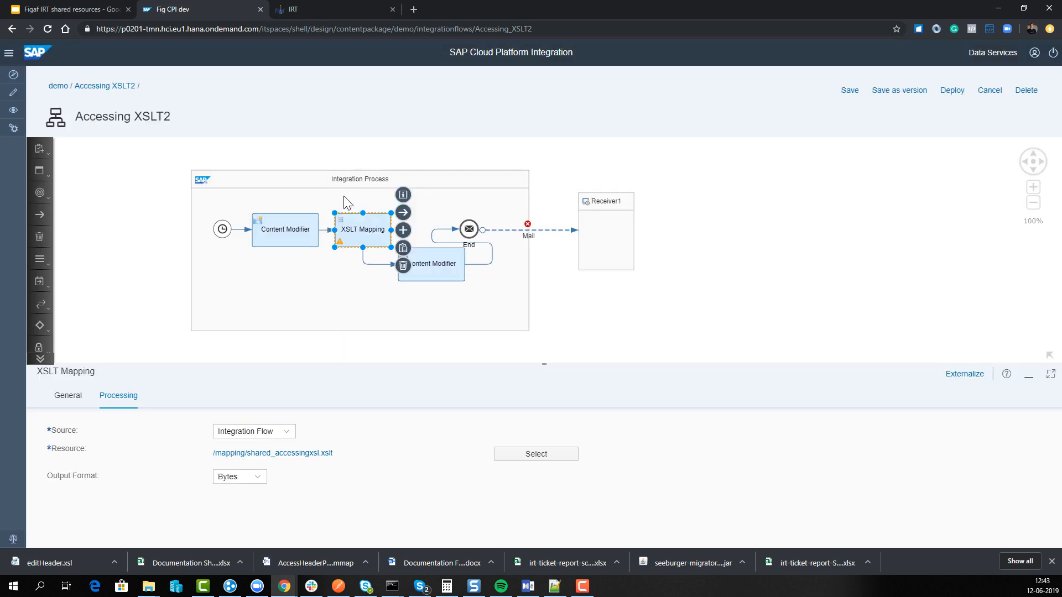
- Enter 2 inside the demo element of shared_accessingxsl.xslt, accept the edit and save Accessing XSLT2 as version 1.0.2
left_click(282, 454)
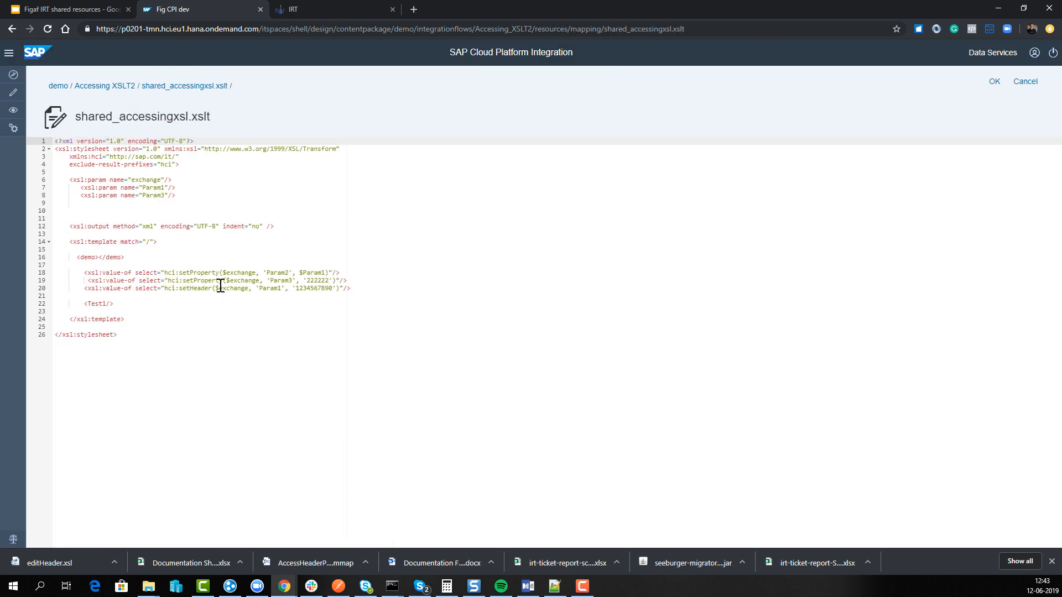
left_click(98, 257)
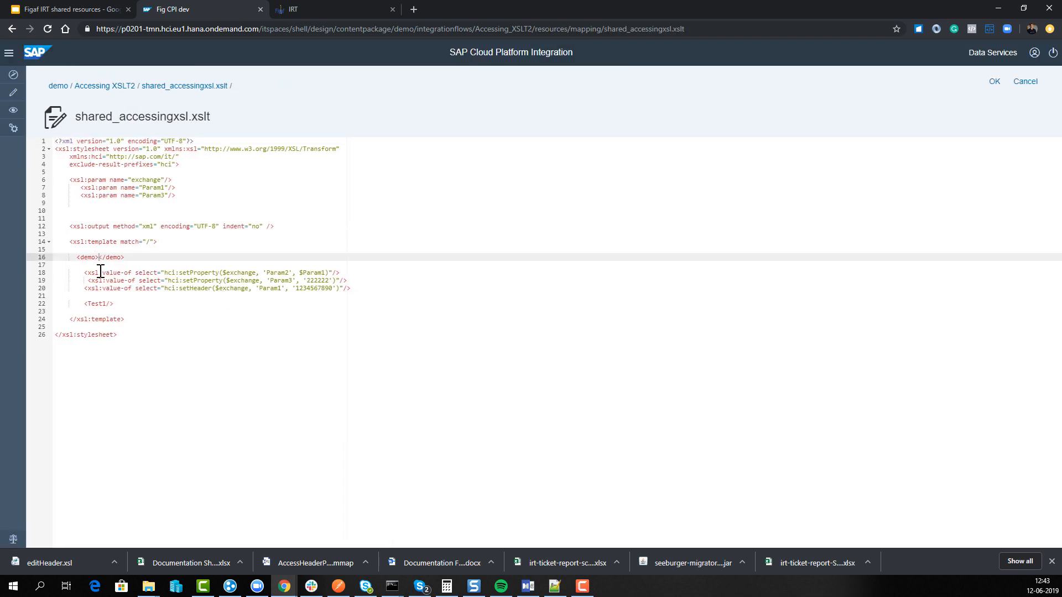
type("2")
left_click(232, 252)
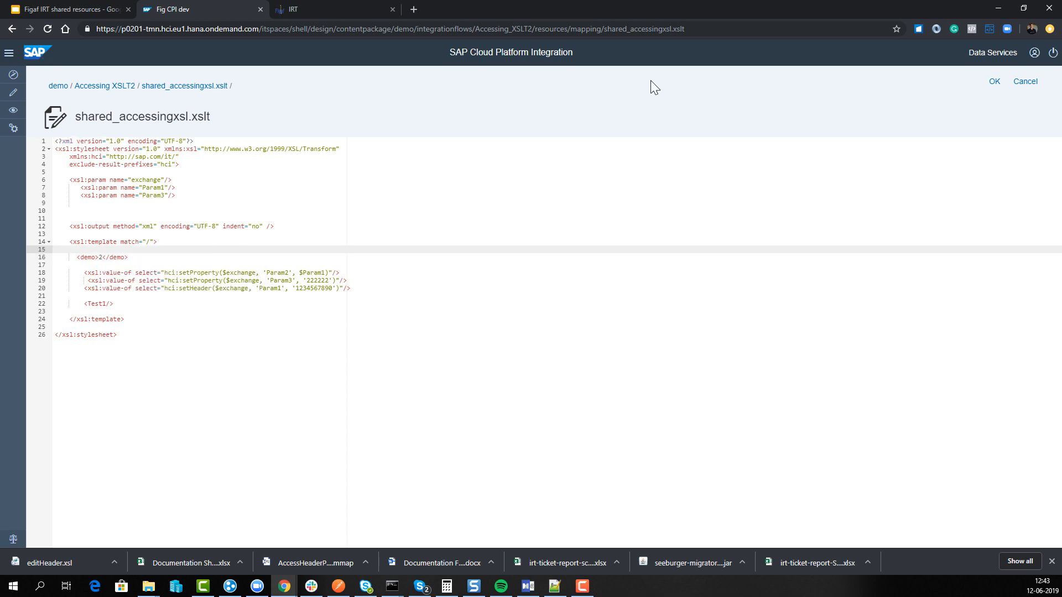
left_click(993, 81)
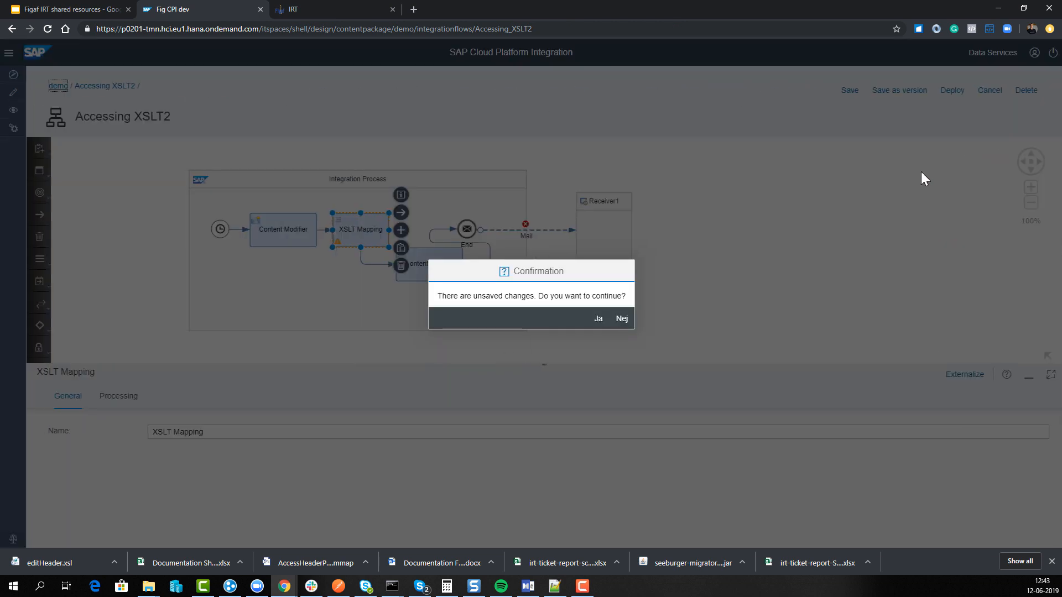
left_click(600, 321)
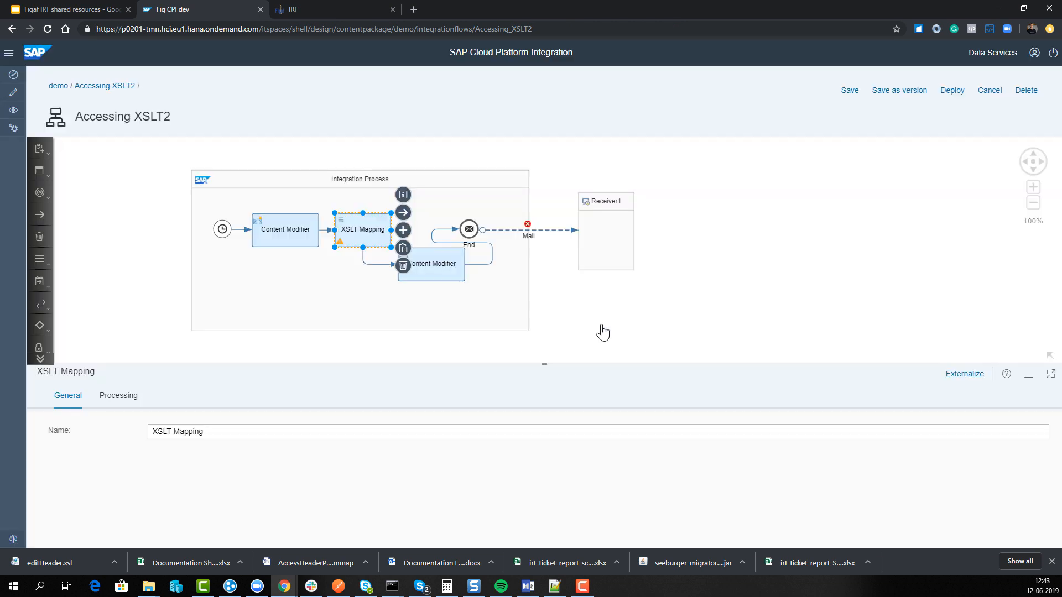
left_click(897, 91)
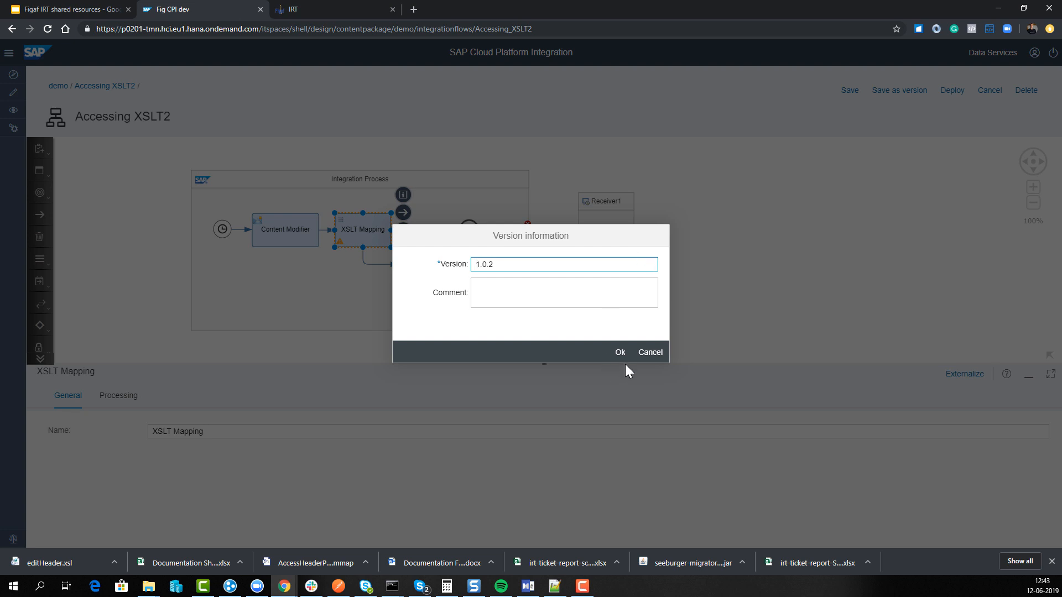
left_click(620, 352)
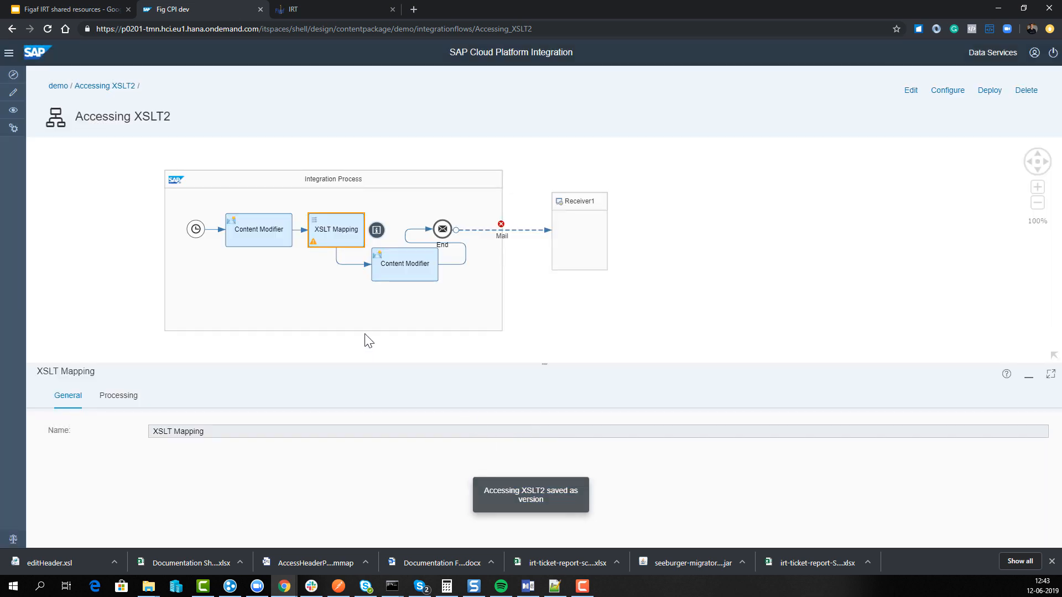
- Switch to Figaf IRT, return to the tracked objects of agent p0201 and synchronize them
left_click(315, 10)
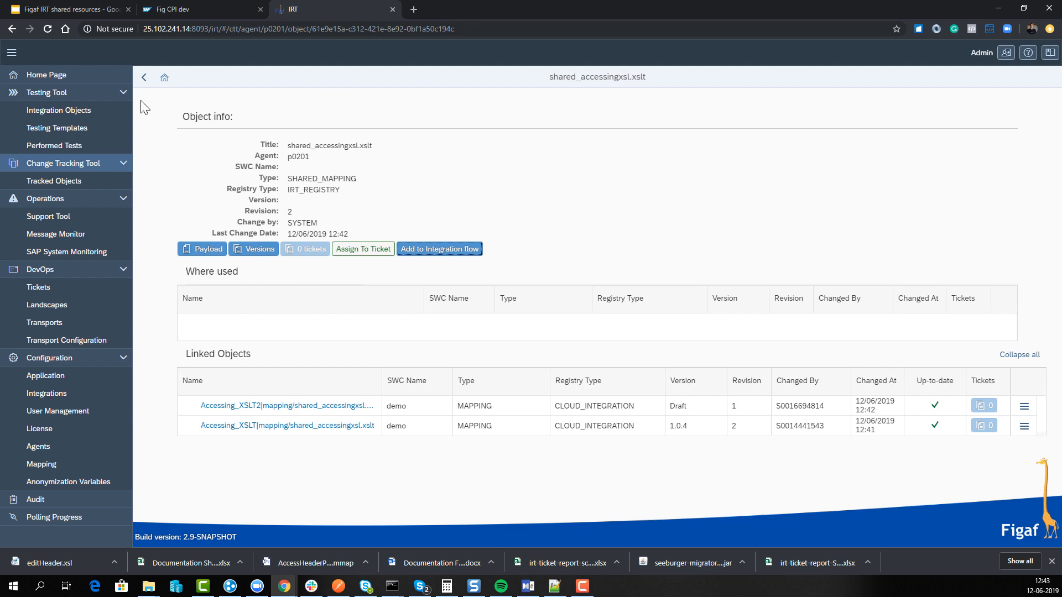
left_click(143, 77)
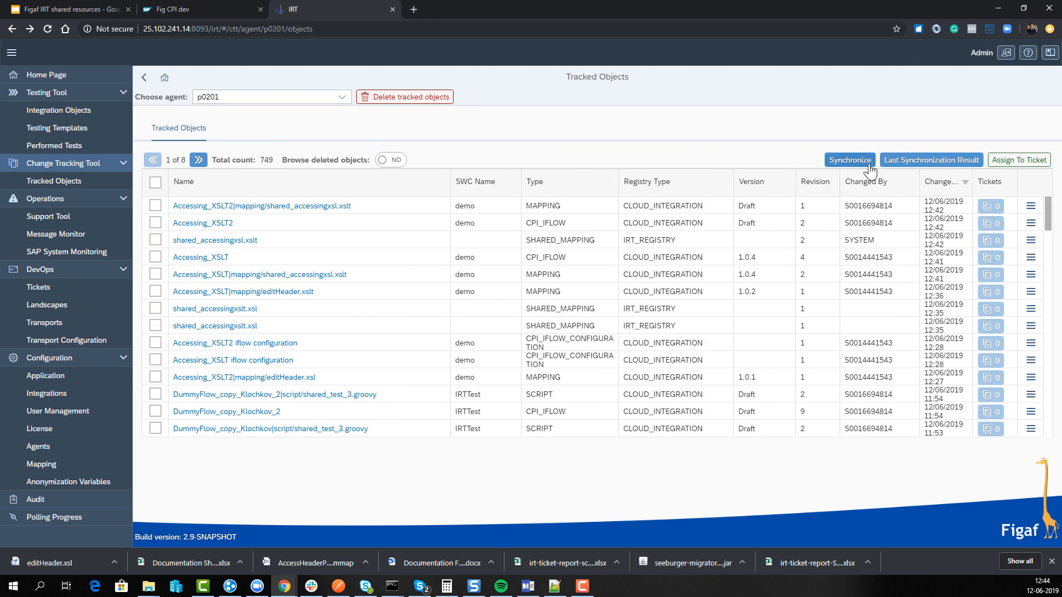
left_click(844, 160)
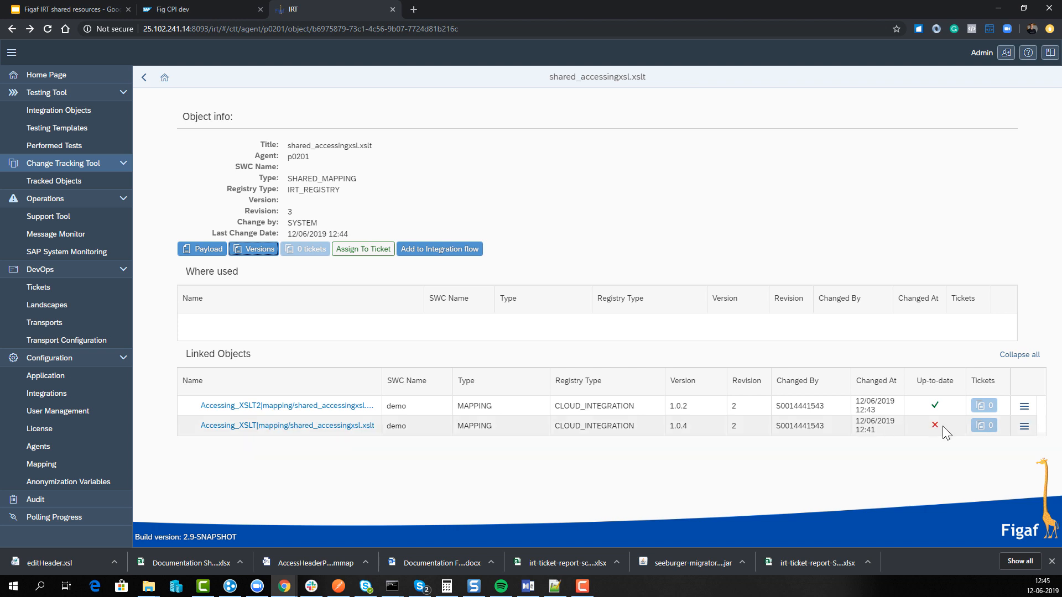
- From the linked objects of the shared mapping shared_accessingxsl.xslt, update the resource in Accessing_XSLT
left_click(1024, 429)
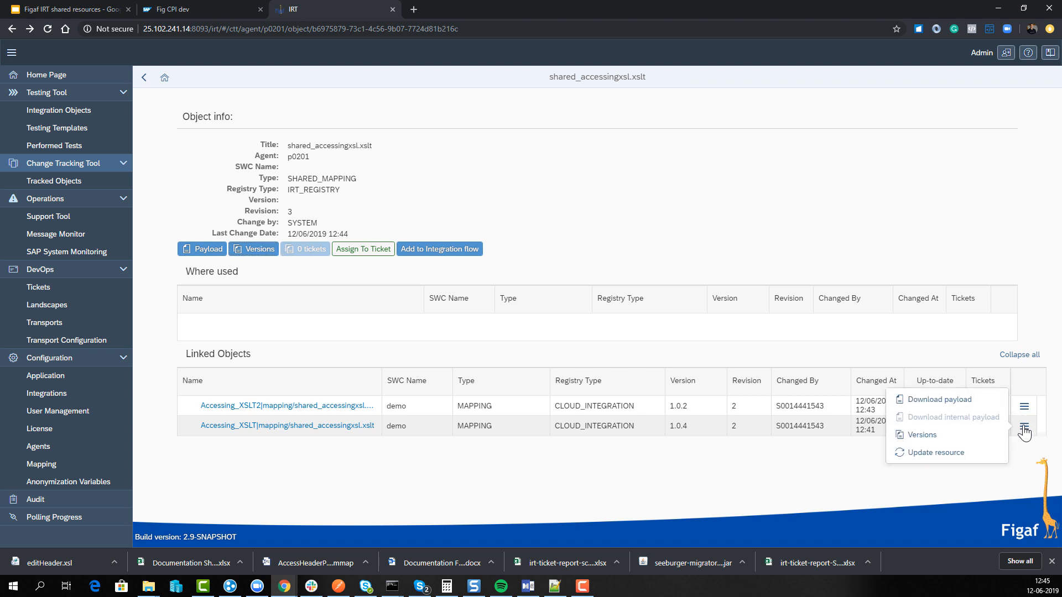
left_click(952, 459)
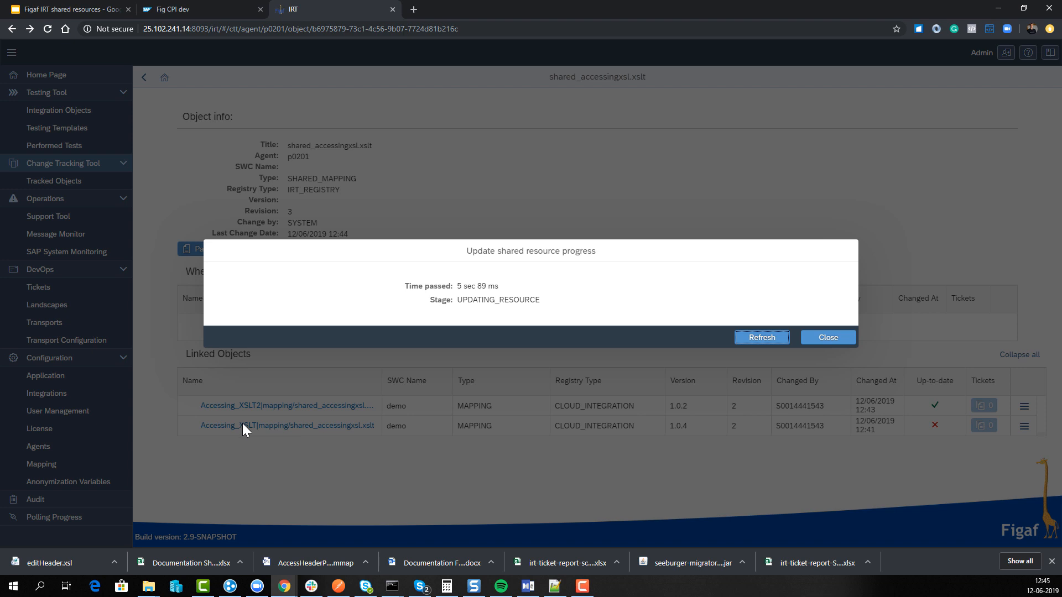
- Switch to SAP Cloud Platform Integration, load the Accessing_XSLT flow of the demo package, and close the update progress report in Figaf IRT
left_click(228, 15)
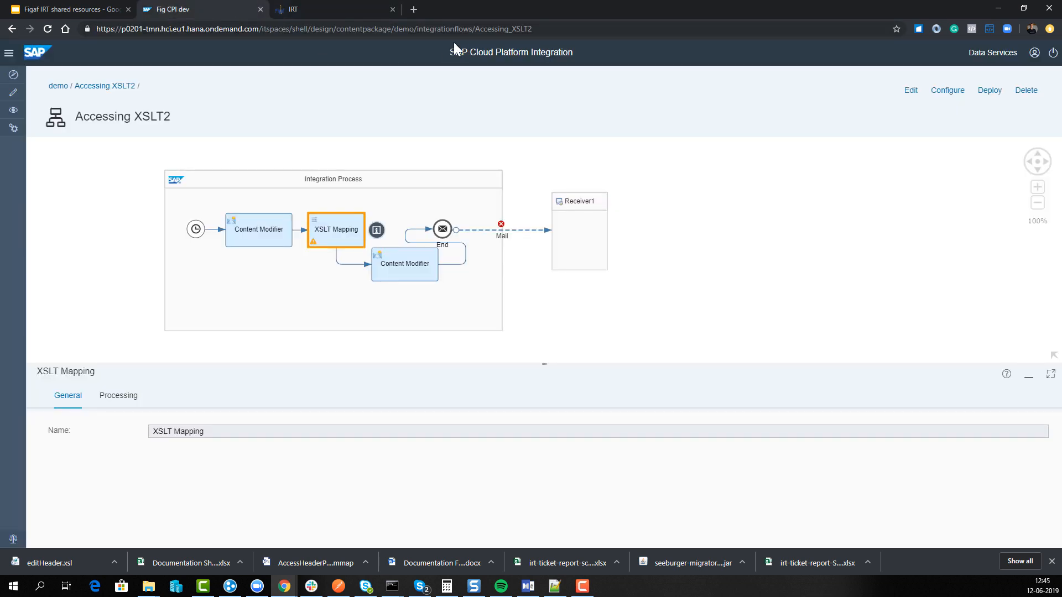
left_click(533, 32)
left_click(544, 31)
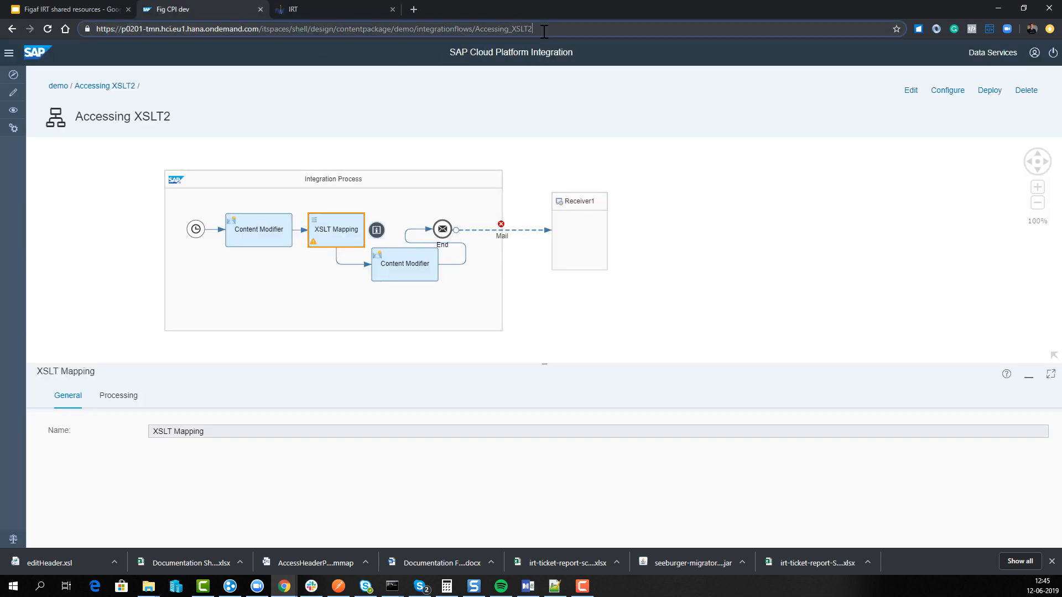
key("BackSpace")
key("Return")
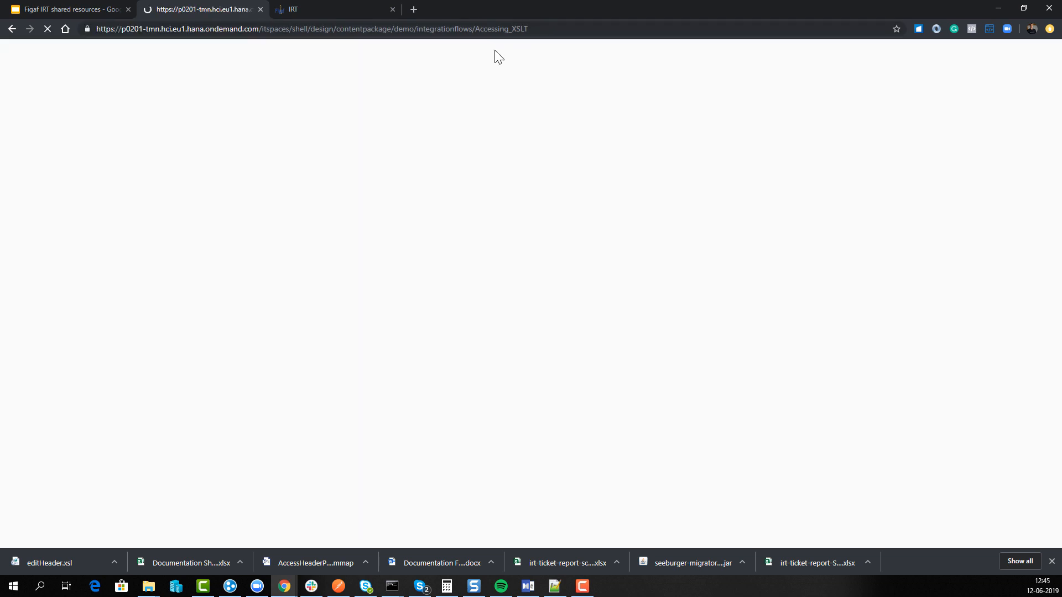
left_click(342, 7)
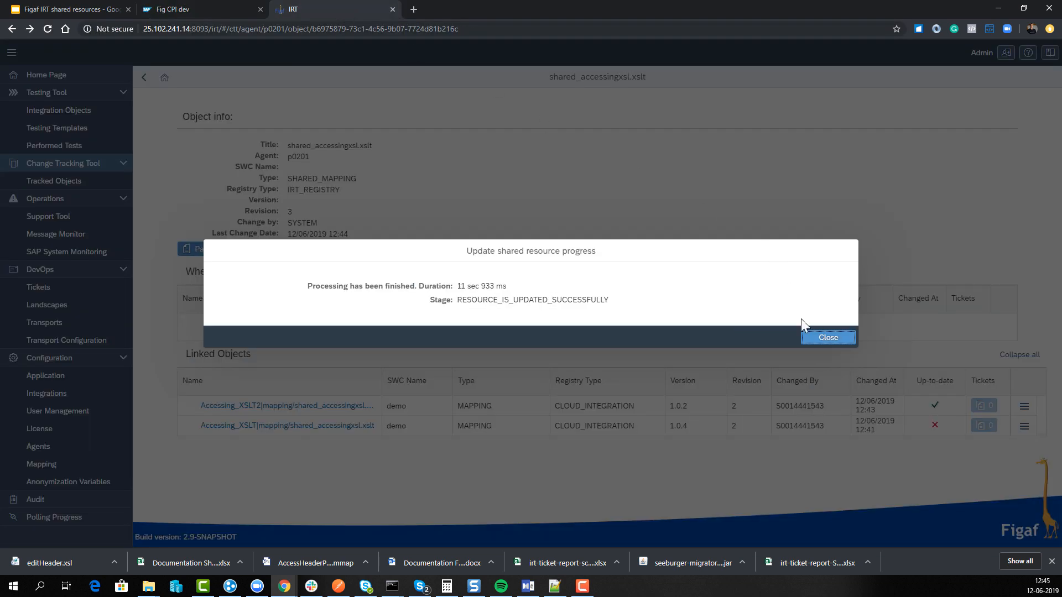
left_click(827, 338)
- Switch to SAP Cloud Platform Integration, open shared_accessingxsl from the Accessing XSLT flow's resources and check its demo element
left_click(175, 17)
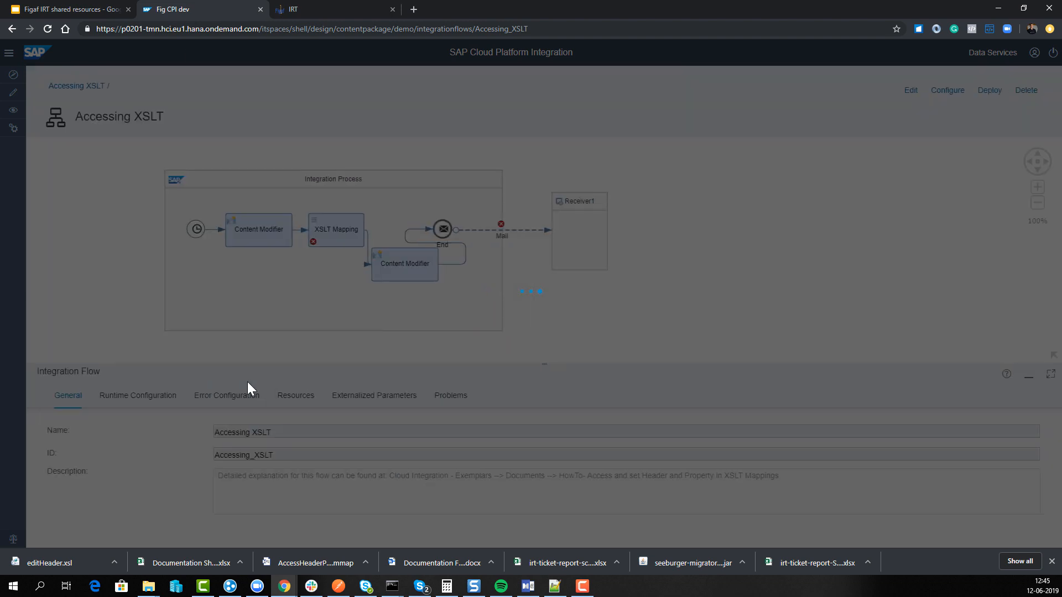
left_click(298, 395)
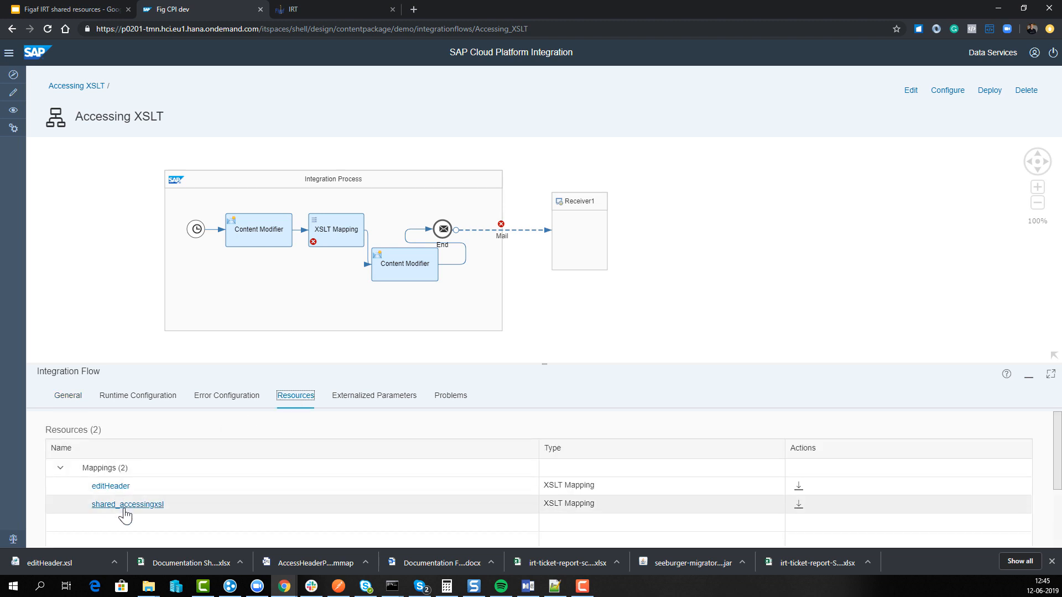
left_click(123, 509)
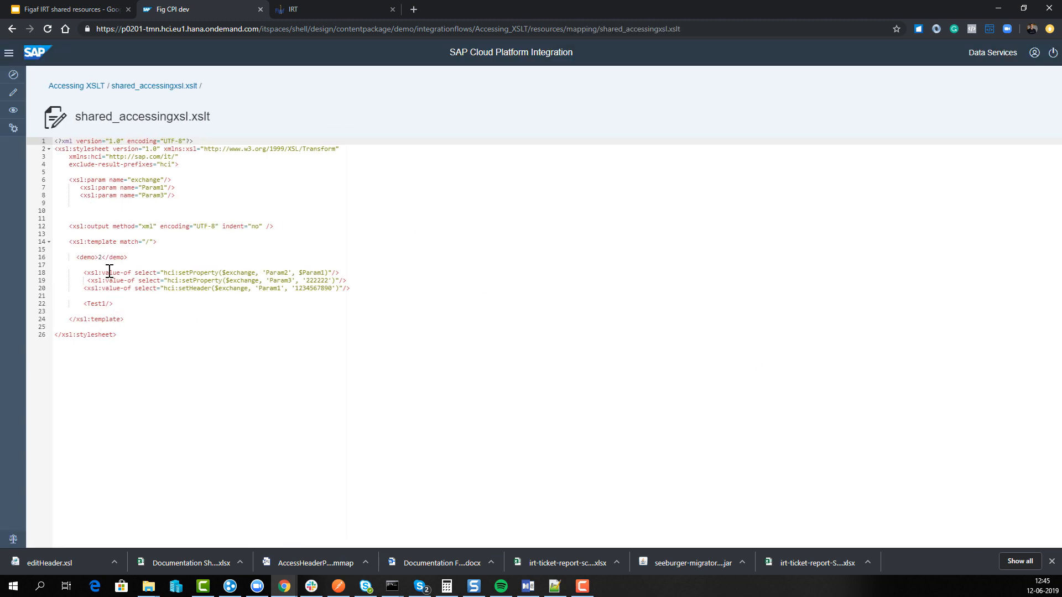
left_click(105, 257)
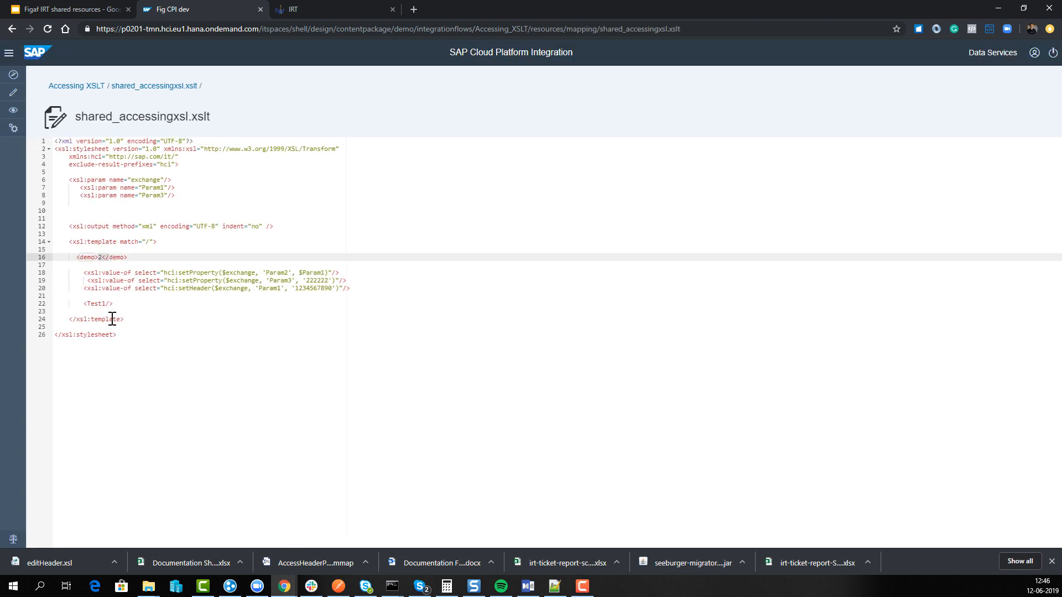